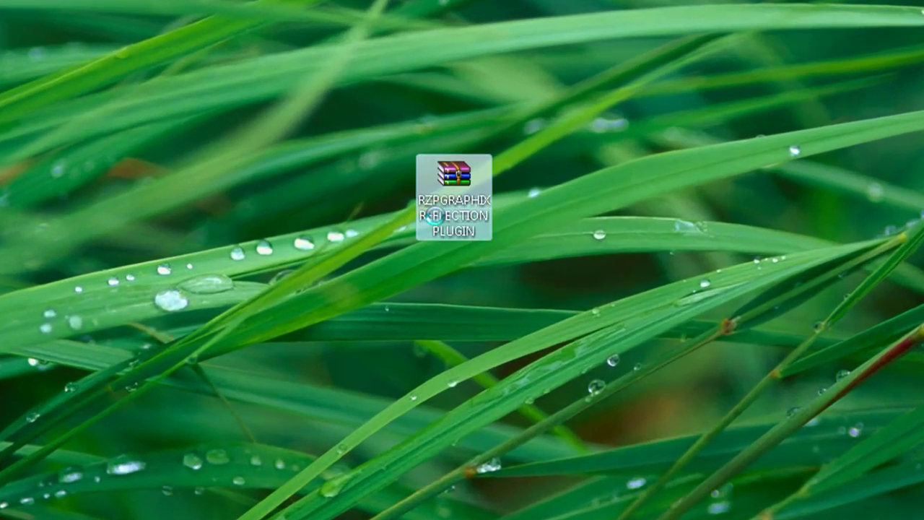
Step: Extract the RZPGRAPHIX REFLECTION PLUGIN archive into its own folder beside the archive
right_click(437, 215)
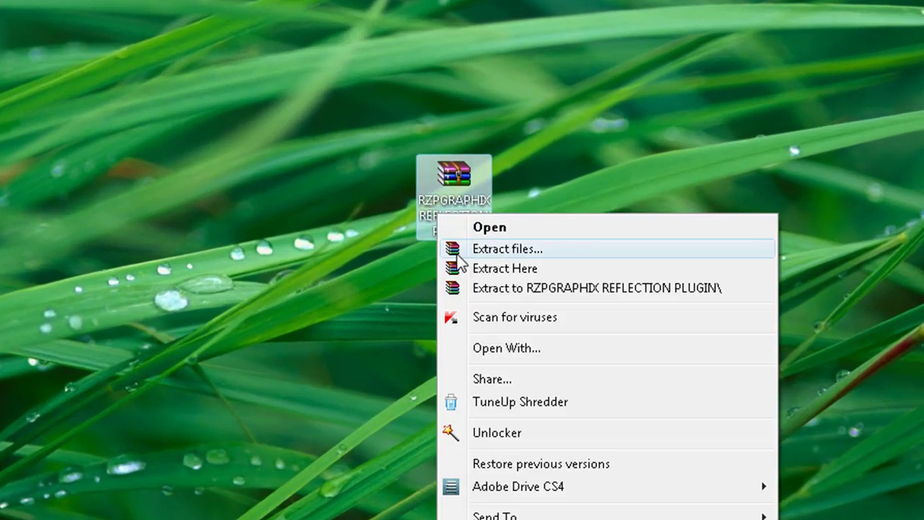
left_click(478, 287)
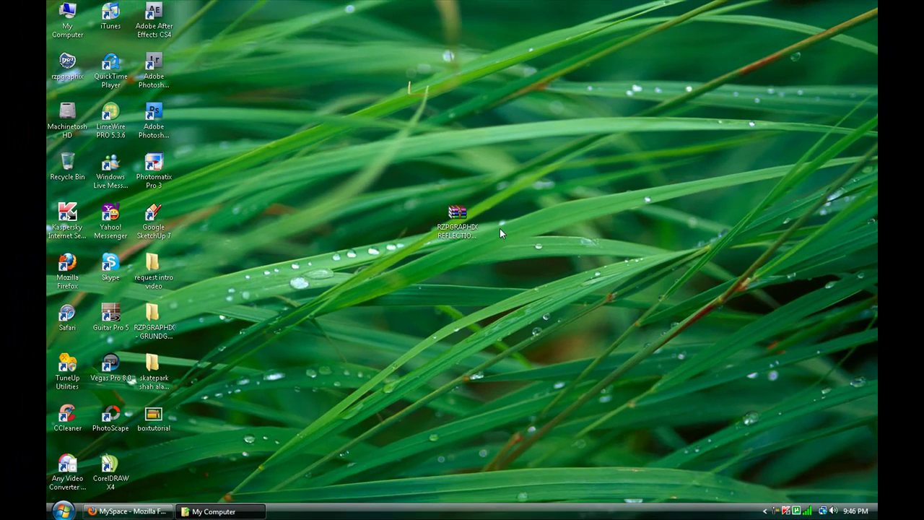
left_click_drag(153, 466, 494, 222)
Step: Copy the VCReflect file from the Windows Plug-in folder, then browse to My Computer
double_click(496, 225)
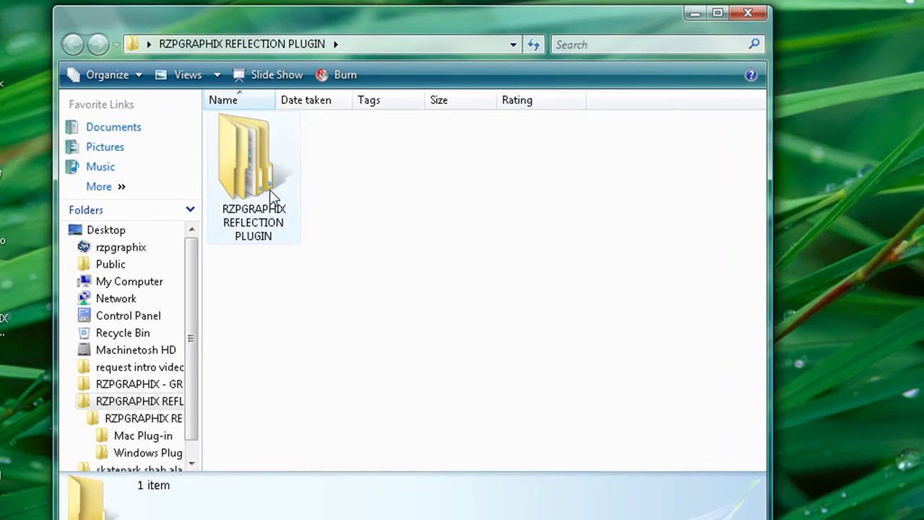
double_click(273, 194)
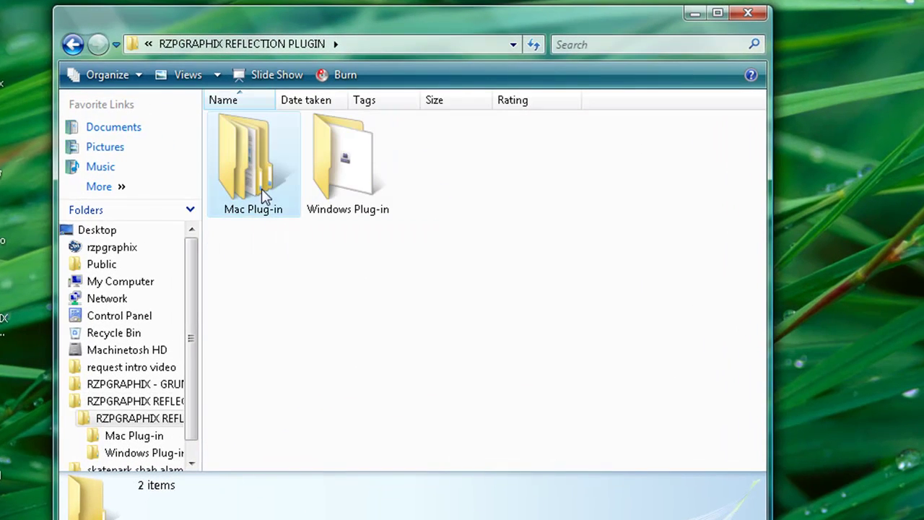
double_click(368, 170)
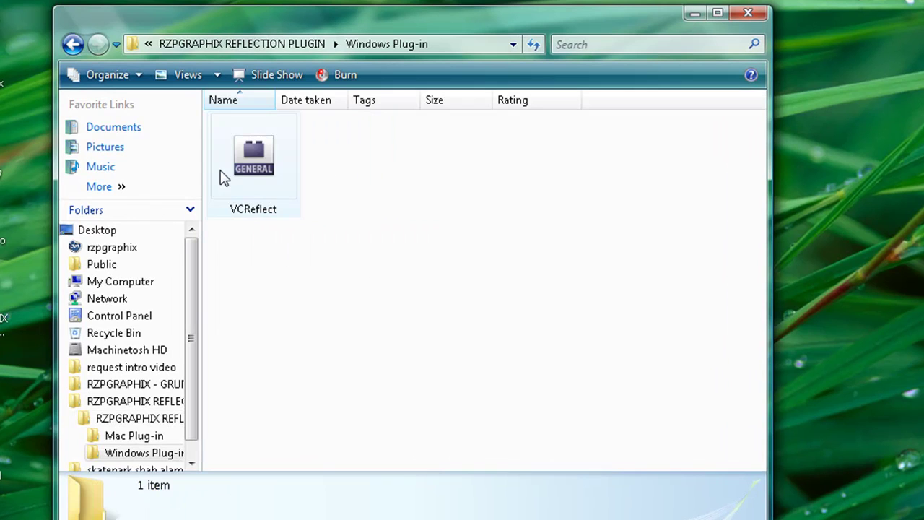
right_click(273, 173)
left_click(320, 469)
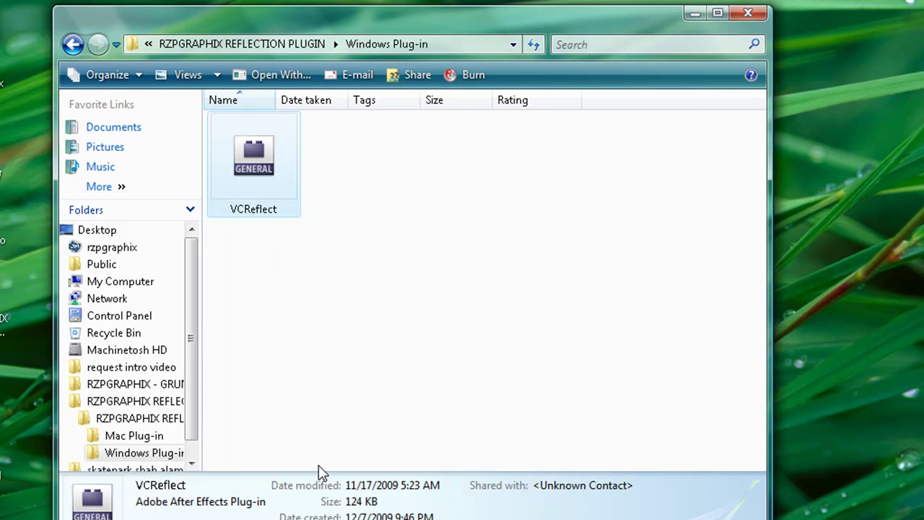
left_click(748, 13)
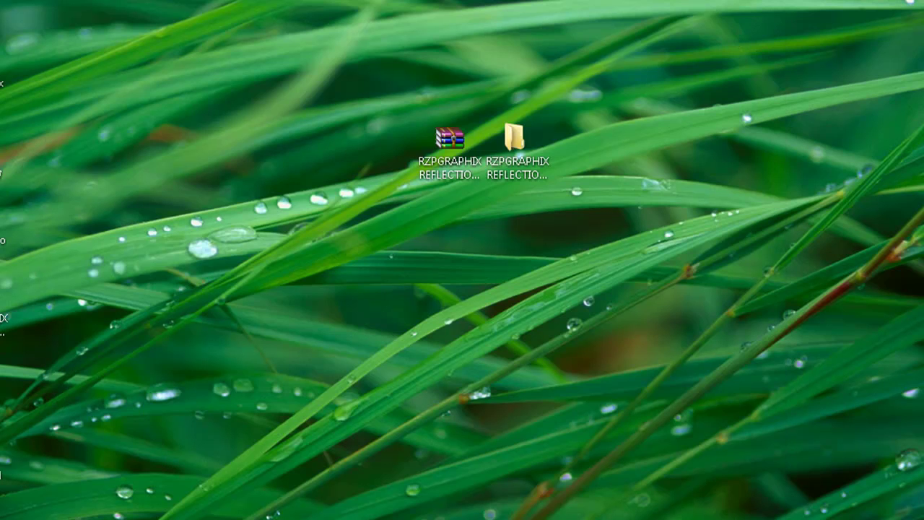
key("super+e")
Step: Go to D:\Program Files\Adobe\Adobe After Effects CS4\Support Files\Plug-ins
double_click(564, 105)
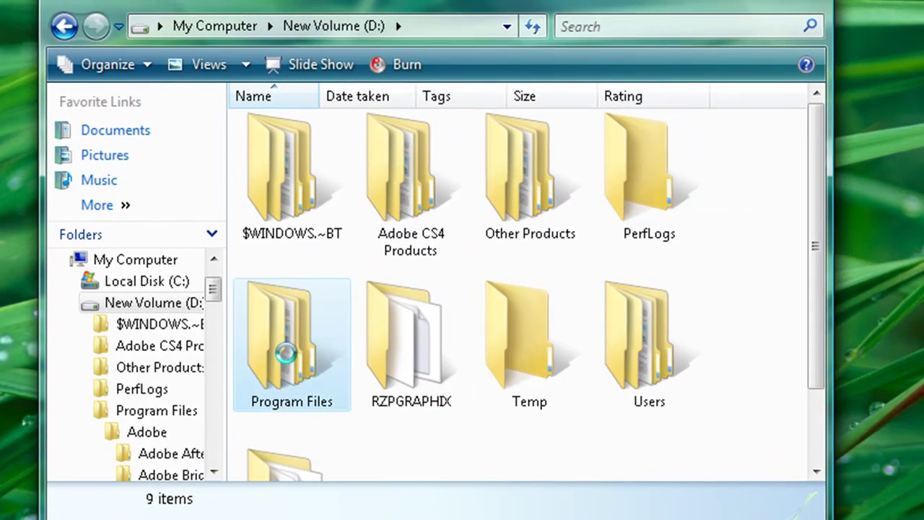
double_click(285, 352)
double_click(310, 168)
double_click(332, 201)
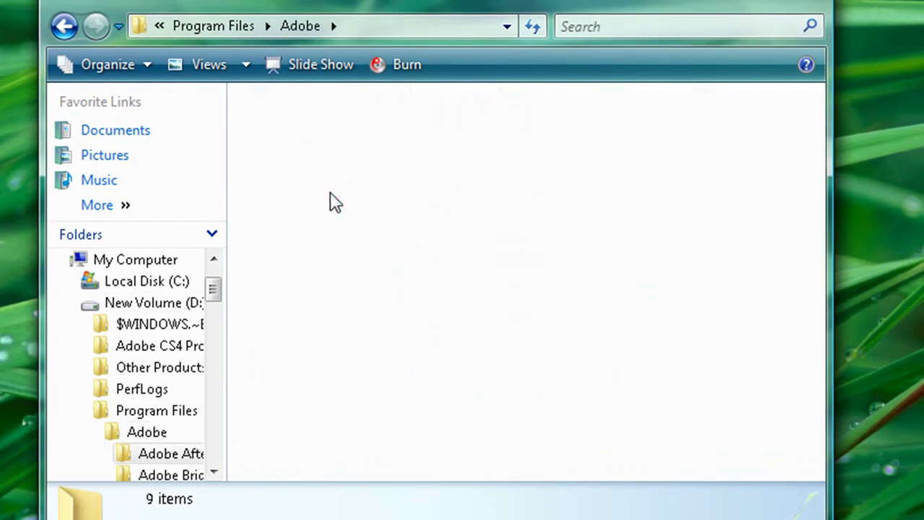
double_click(497, 199)
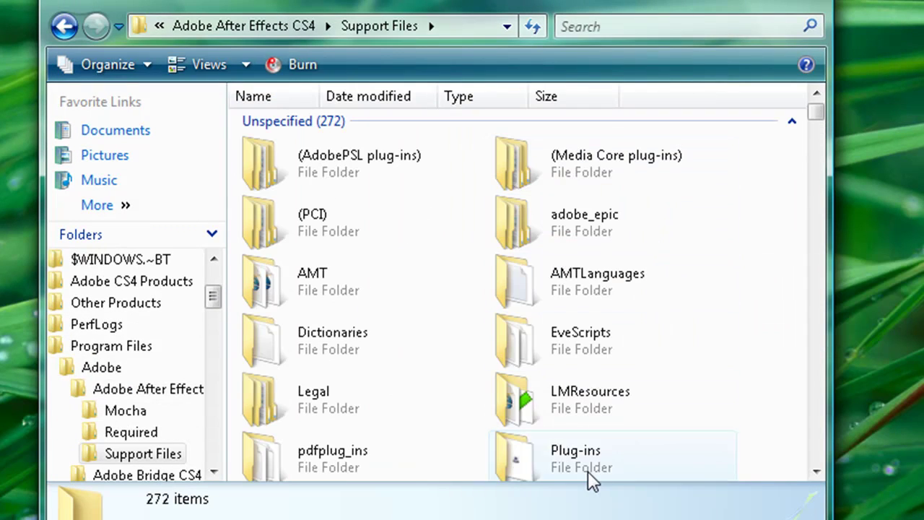
double_click(588, 471)
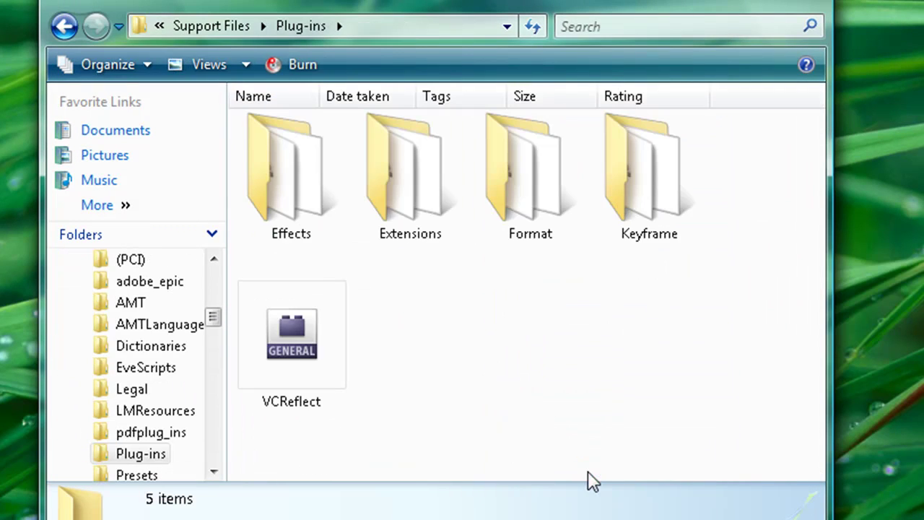
Step: Paste VCReflect into Plug-ins, replacing the existing copy and granting permission
right_click(426, 366)
left_click(431, 516)
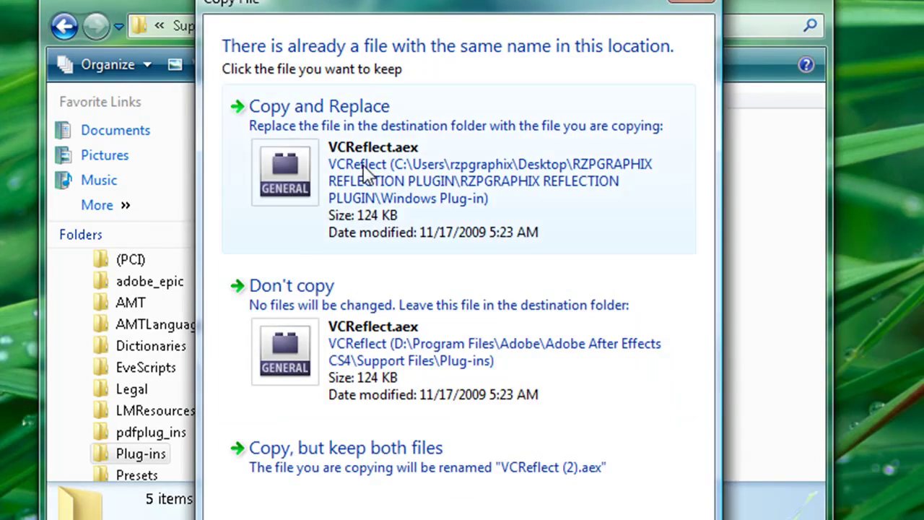
left_click(368, 172)
left_click(441, 365)
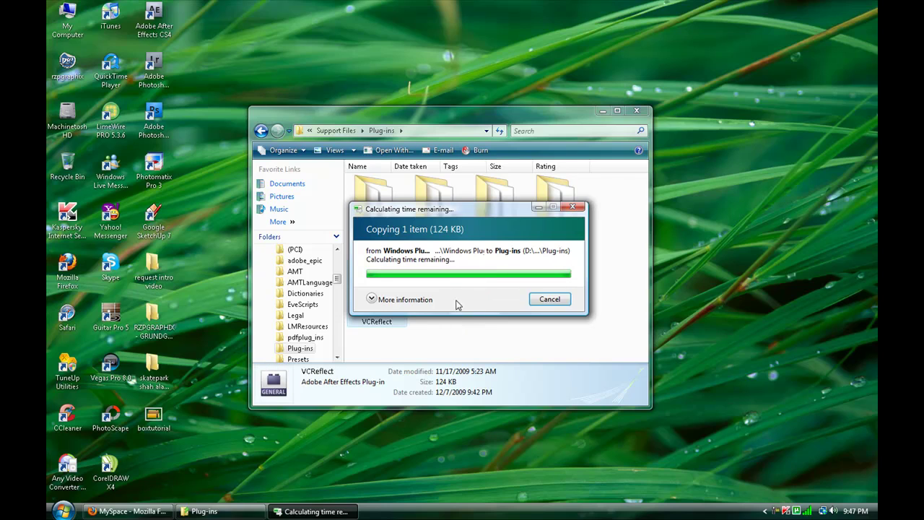
left_click(462, 303)
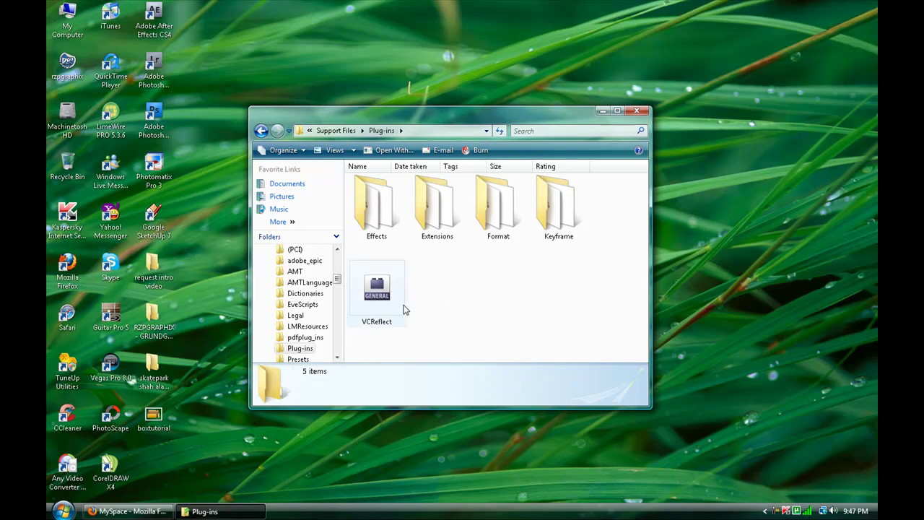
Step: Minimize the Plug-ins window
left_click(602, 111)
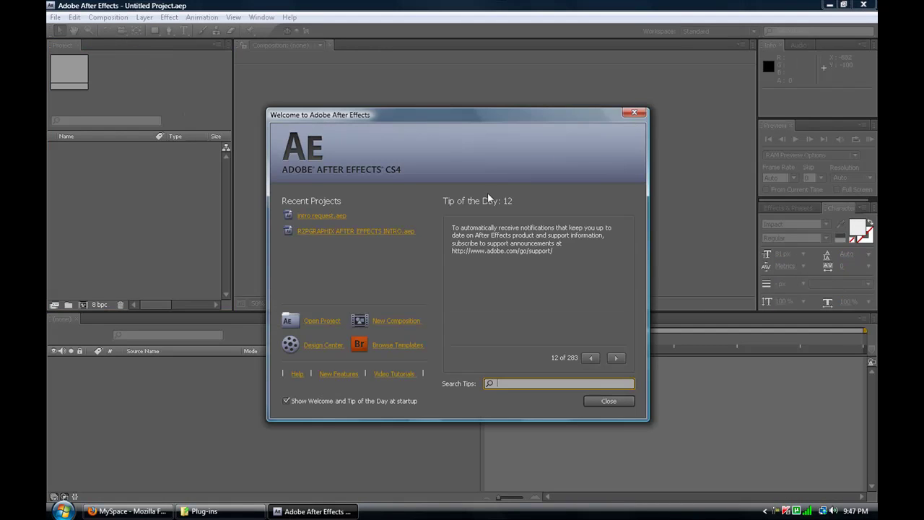
Step: Create Comp 1 at 1280×720, 29.97 fps, 10 seconds long
left_click(635, 113)
left_click(115, 16)
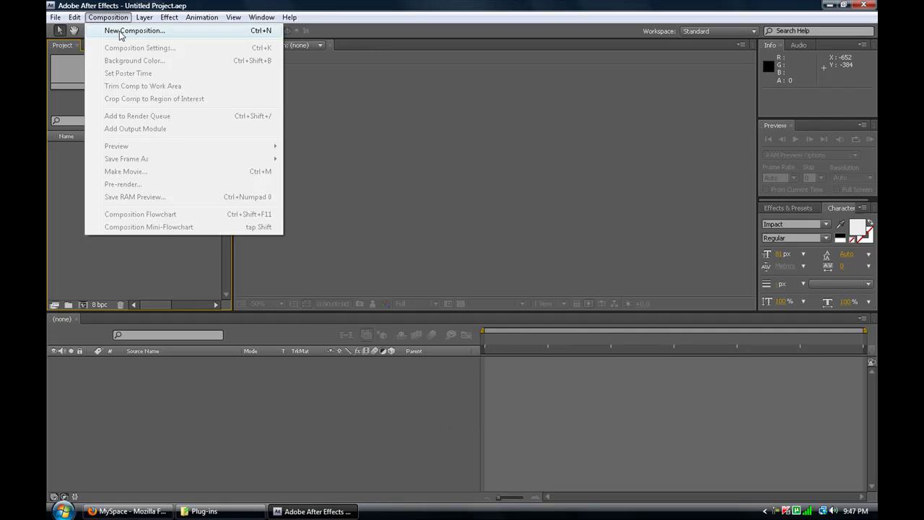
left_click(123, 29)
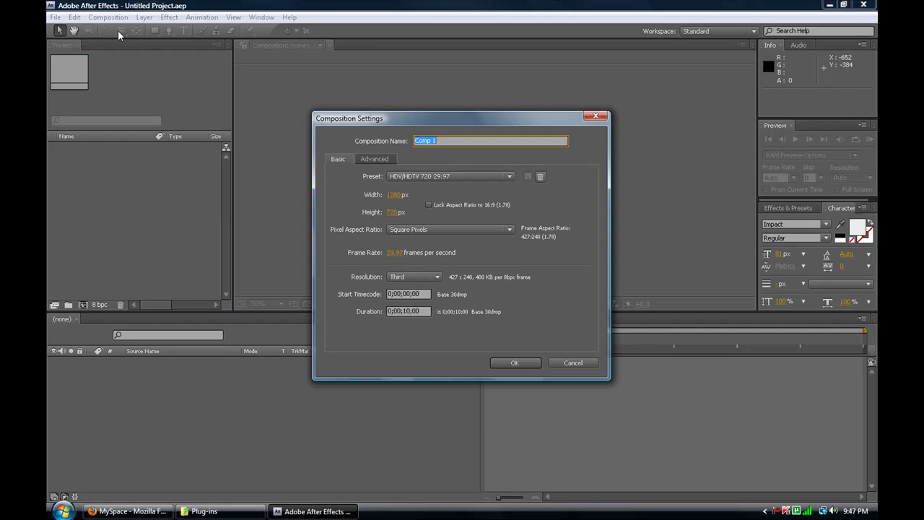
left_click(511, 363)
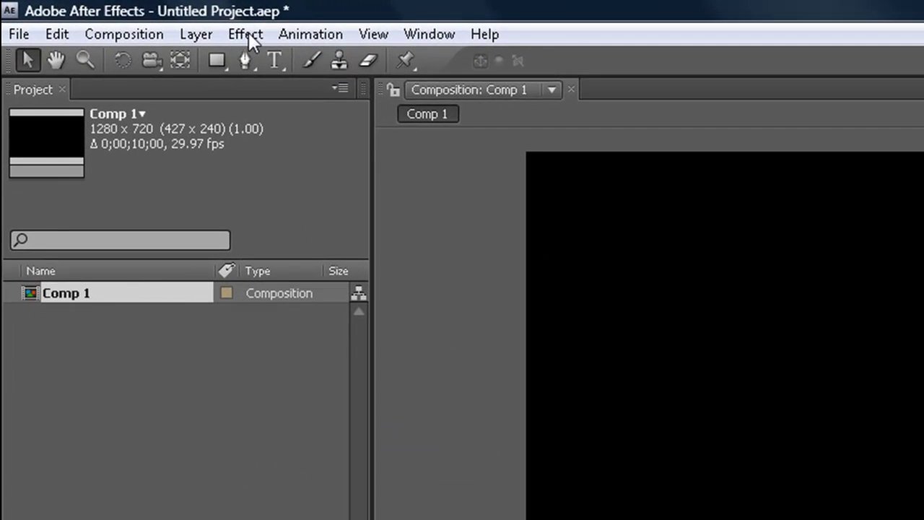
left_click(211, 27)
Step: Add a comp-sized black solid, Black Solid 1, to Comp 1
mouse_move(210, 62)
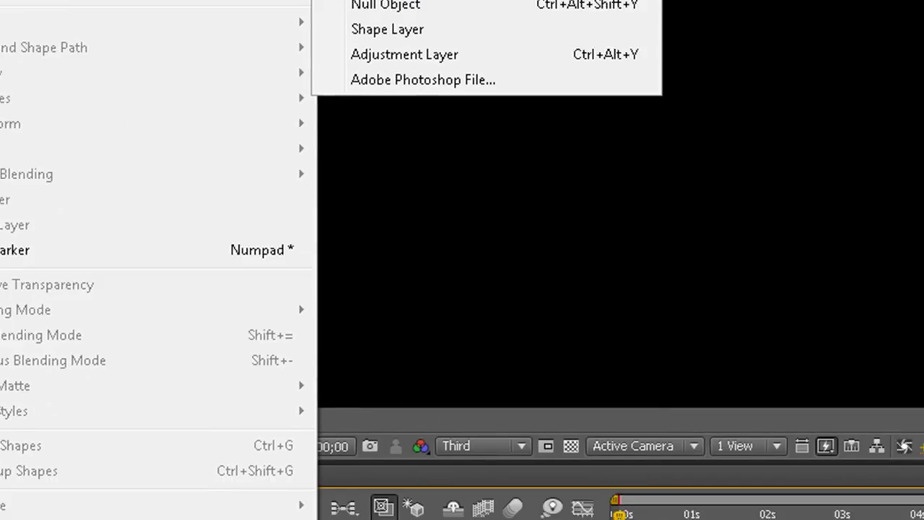
left_click(386, 0)
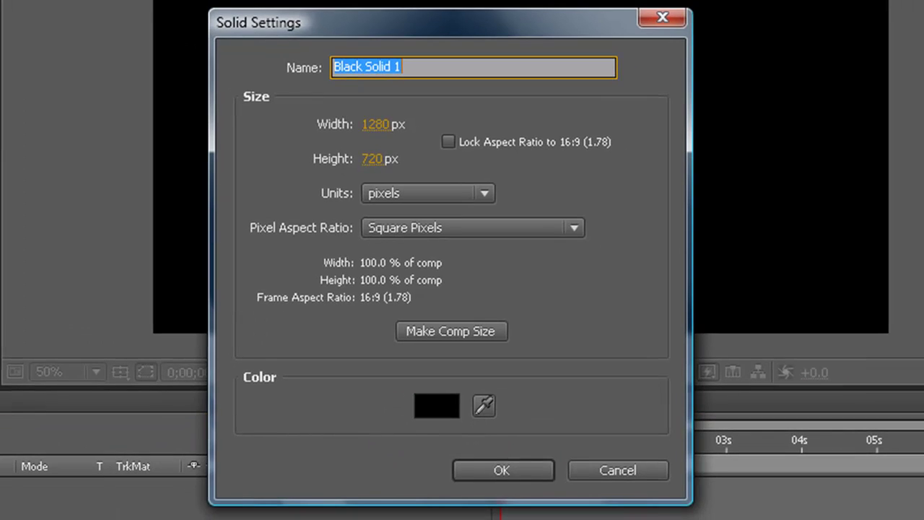
left_click(529, 466)
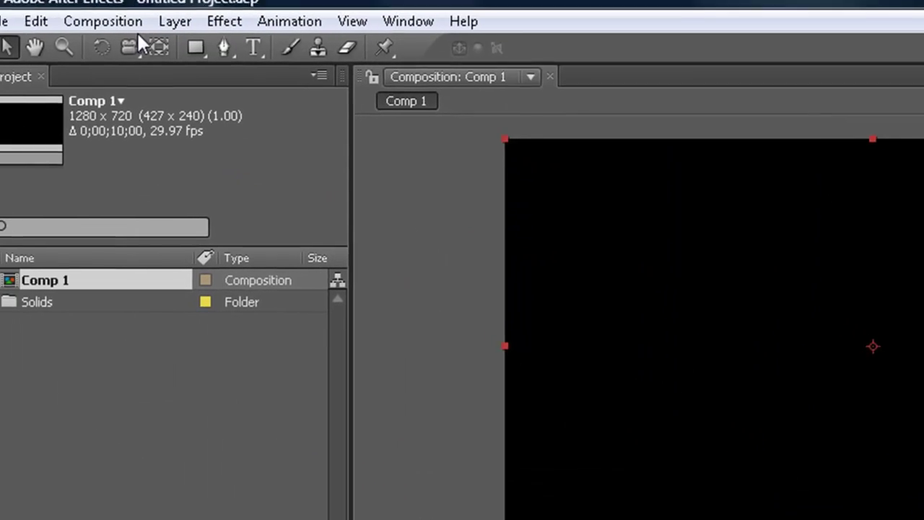
Step: Apply the Generate > Ramp effect to the black solid
left_click(239, 36)
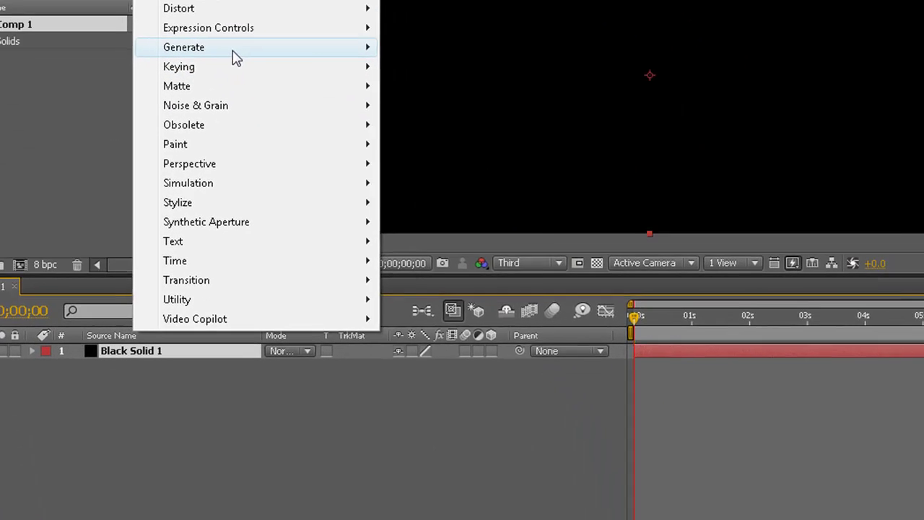
mouse_move(490, 326)
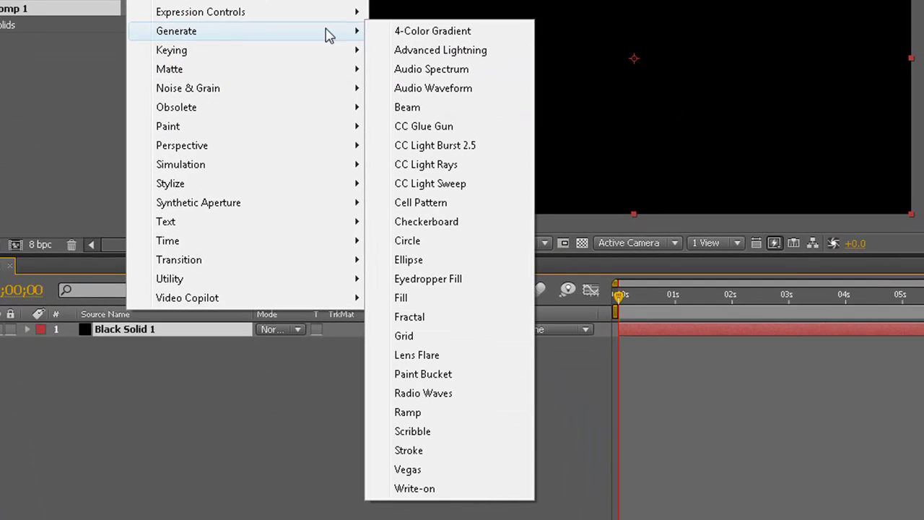
left_click(442, 419)
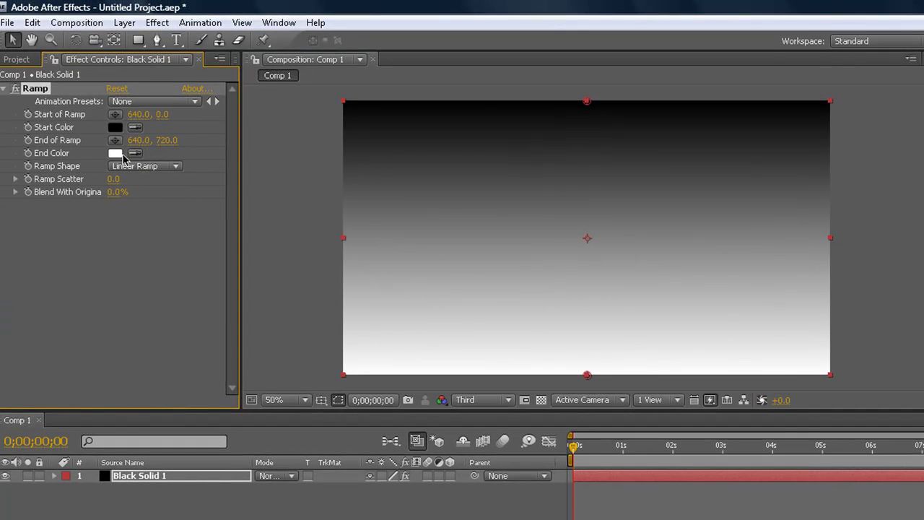
Step: Set the Ramp from CDCDCD to 323232, with its start point at mid-frame (640, 360)
left_click(115, 130)
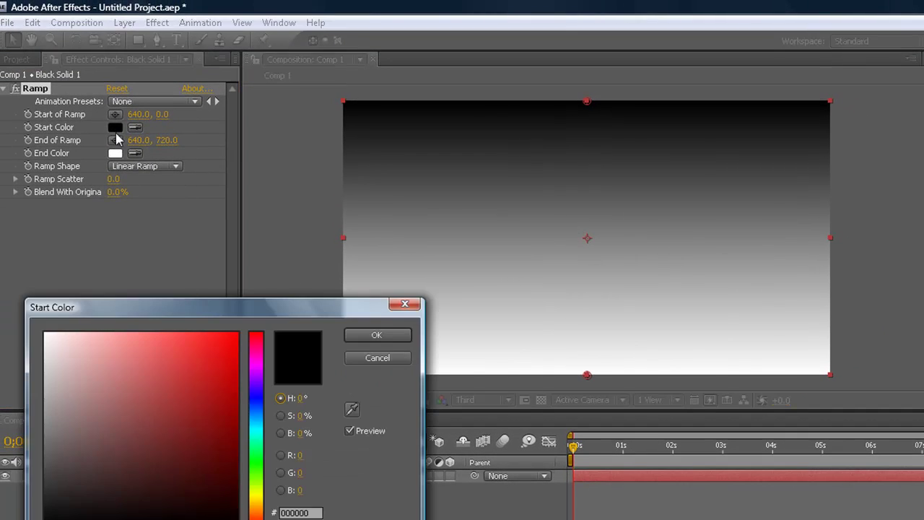
left_click(41, 370)
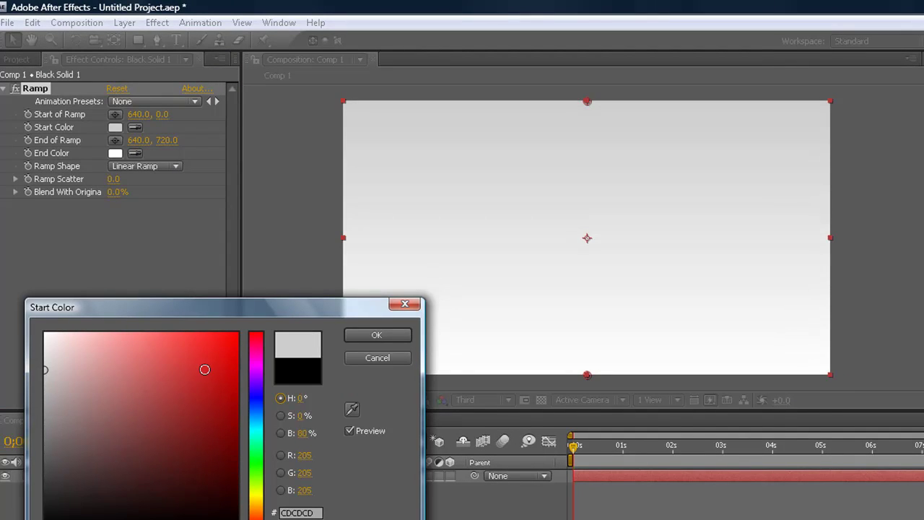
left_click(376, 334)
left_click(115, 153)
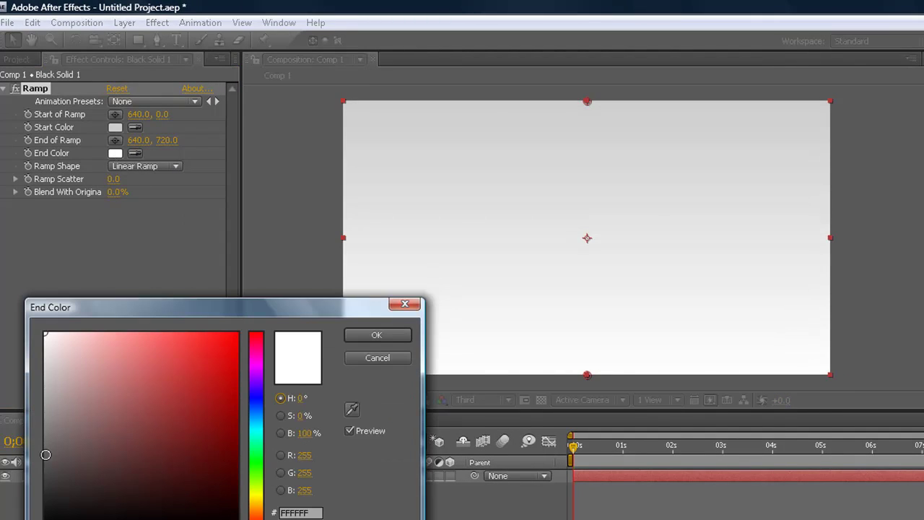
left_click_drag(46, 454, 34, 488)
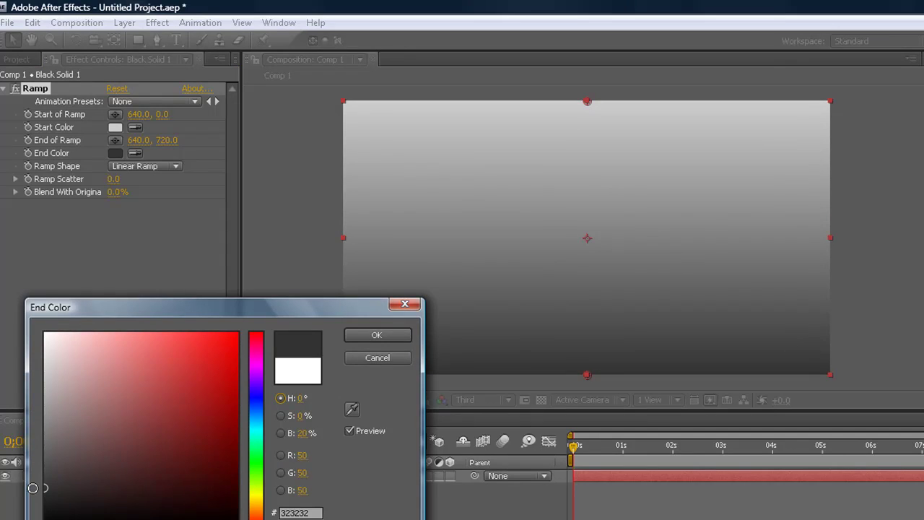
left_click(371, 336)
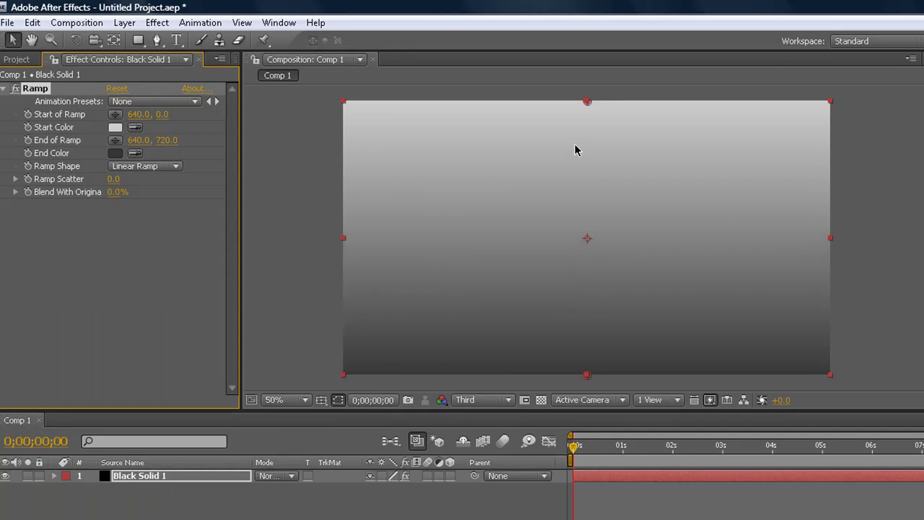
mouse_move(588, 101)
left_mouse_down()
mouse_move(586, 278)
mouse_move(583, 240)
left_mouse_up()
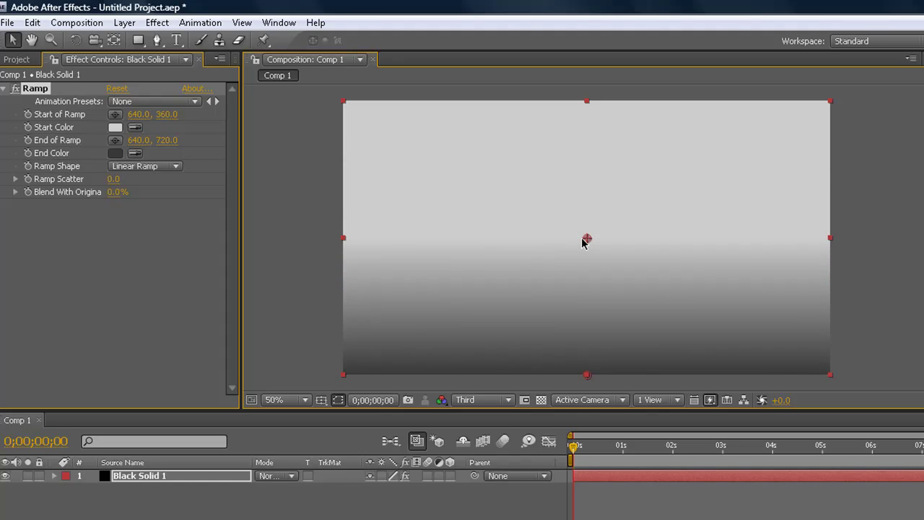
Step: Import boxtutorial.png from the Desktop and drag it into Comp 1
left_click(7, 22)
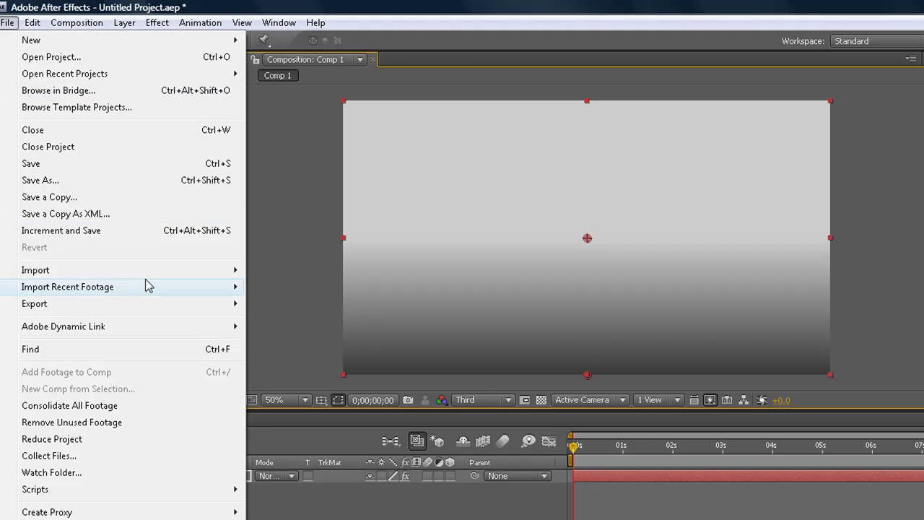
left_click(273, 285)
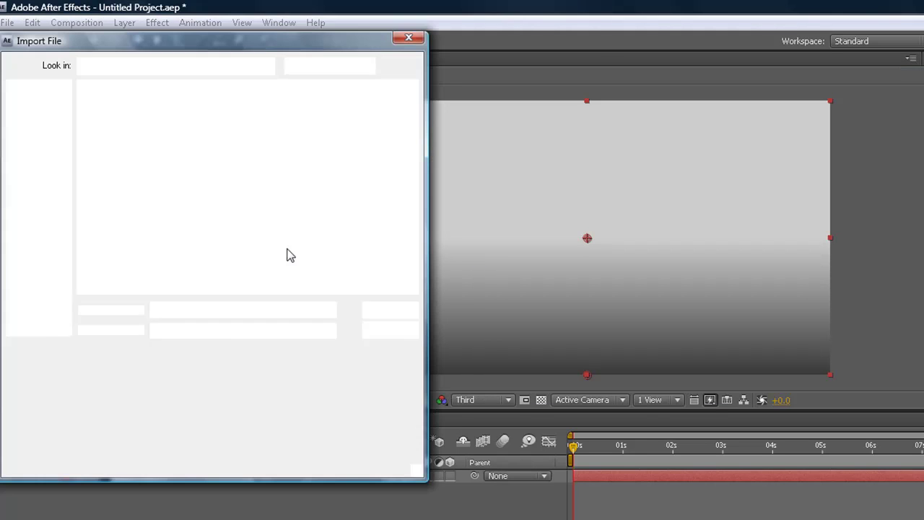
scroll(396, 170, "down", 5)
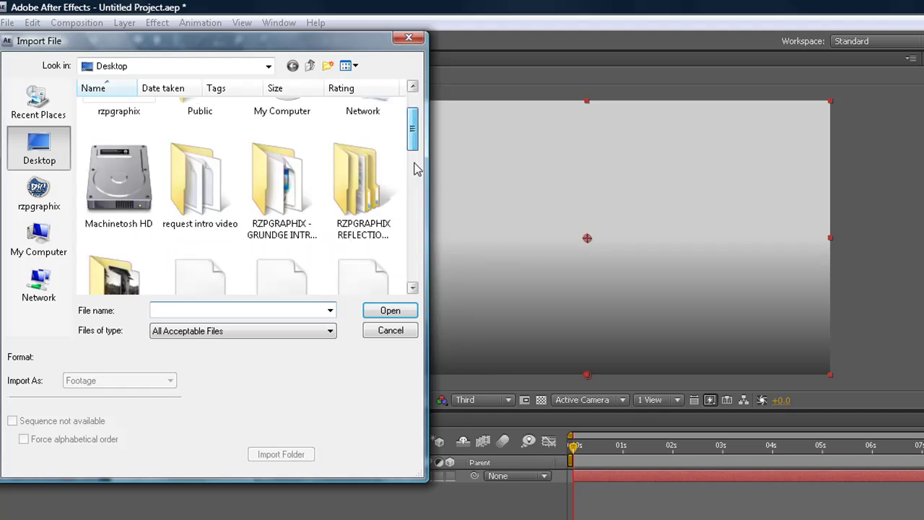
left_click(200, 162)
left_click(384, 311)
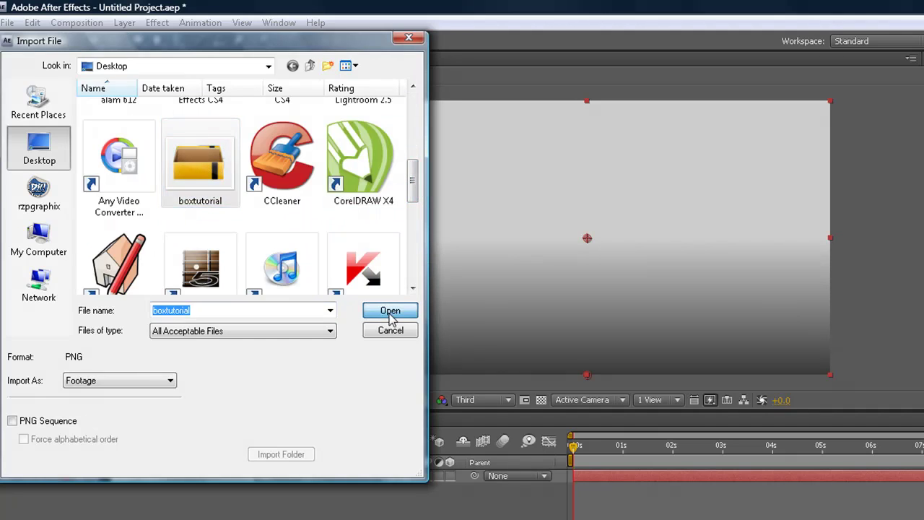
left_click_drag(69, 198, 516, 237)
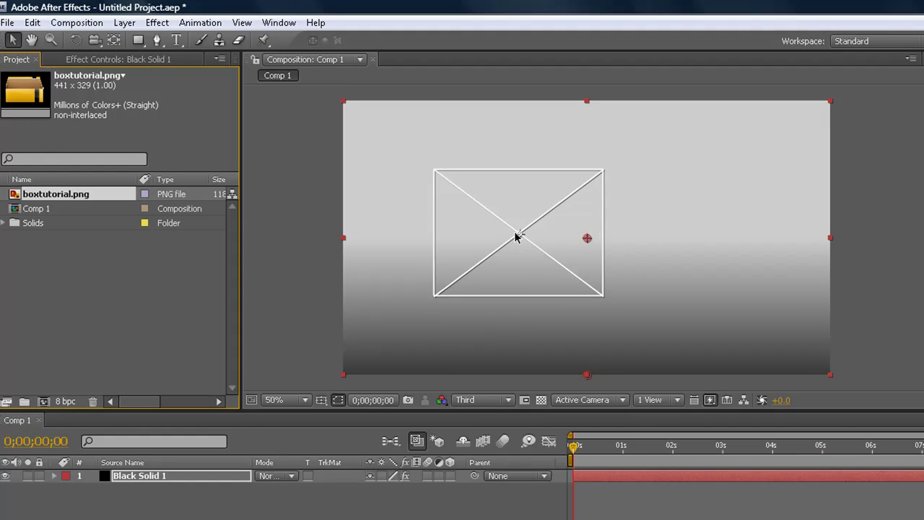
Step: Select the boxtutorial.png layer, nudge it up-left and scale it down slightly
left_click(383, 175)
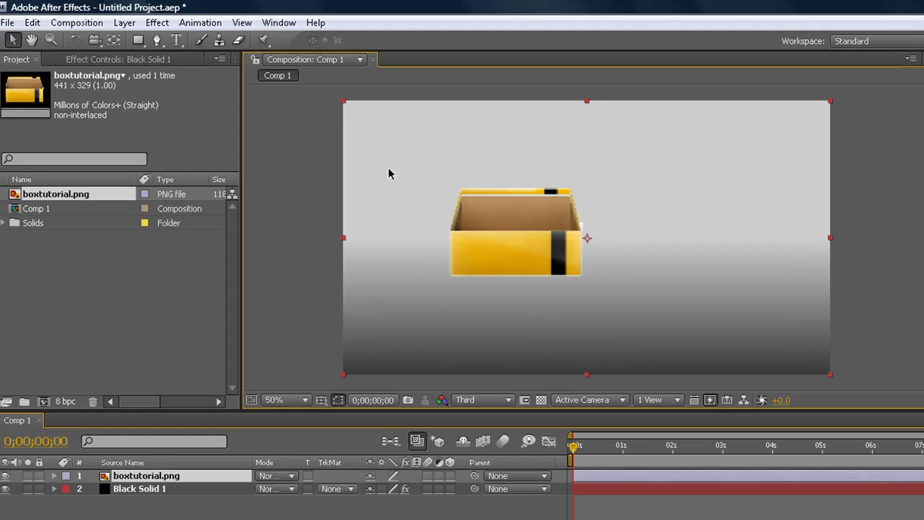
key("Left")
key("Left")
key("Left")
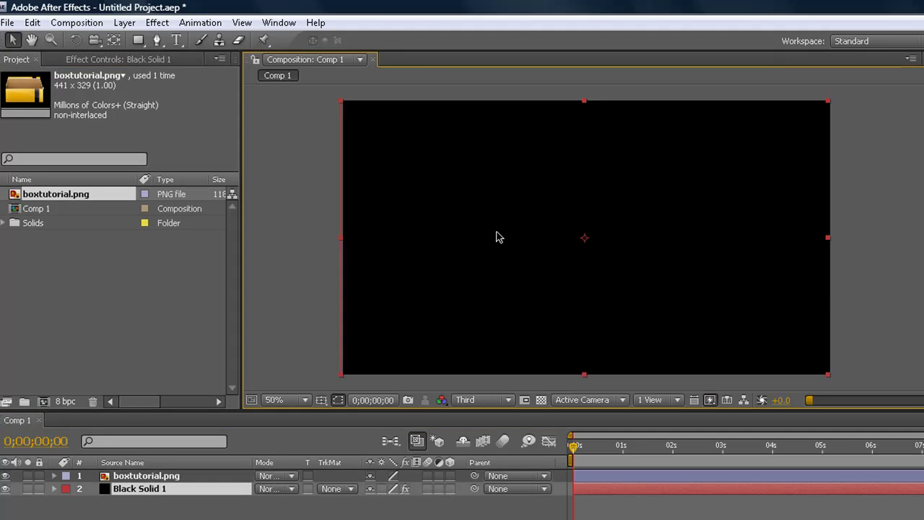
key("Return")
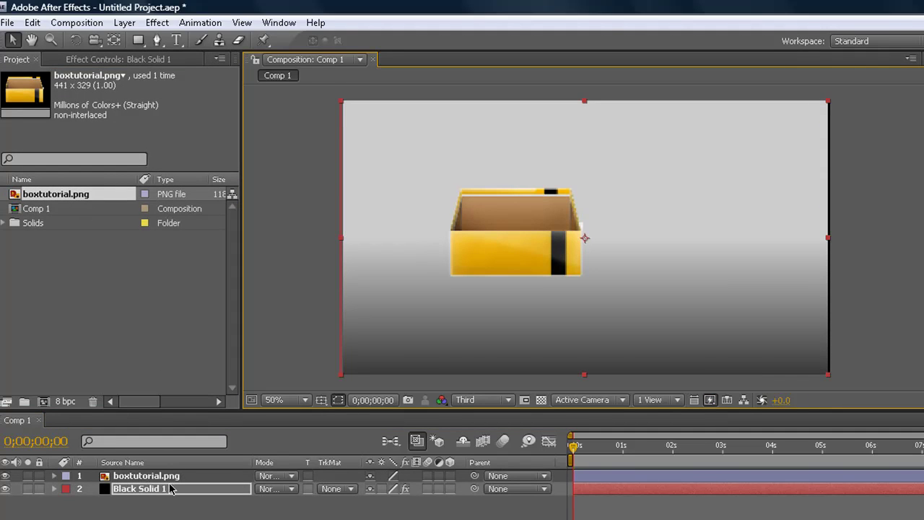
left_click(481, 235)
left_click(252, 245)
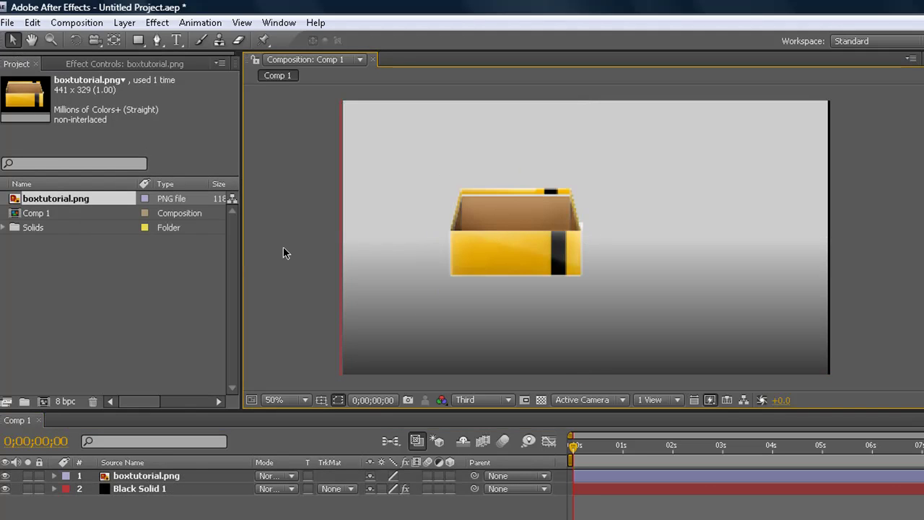
left_click(182, 489)
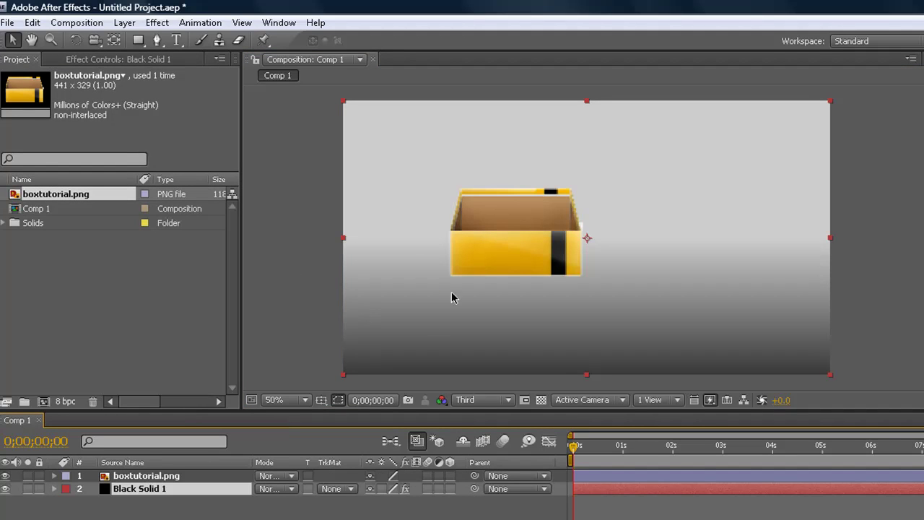
left_click(182, 475)
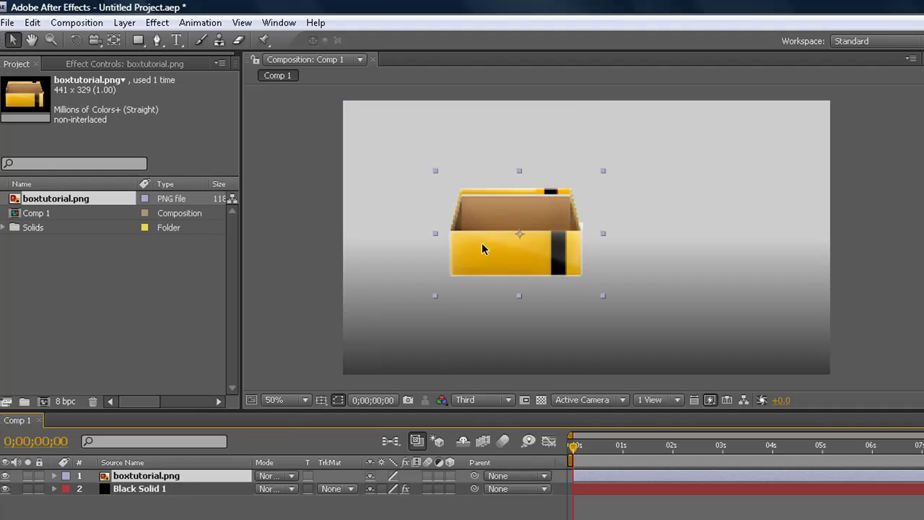
left_click_drag(482, 243, 465, 229)
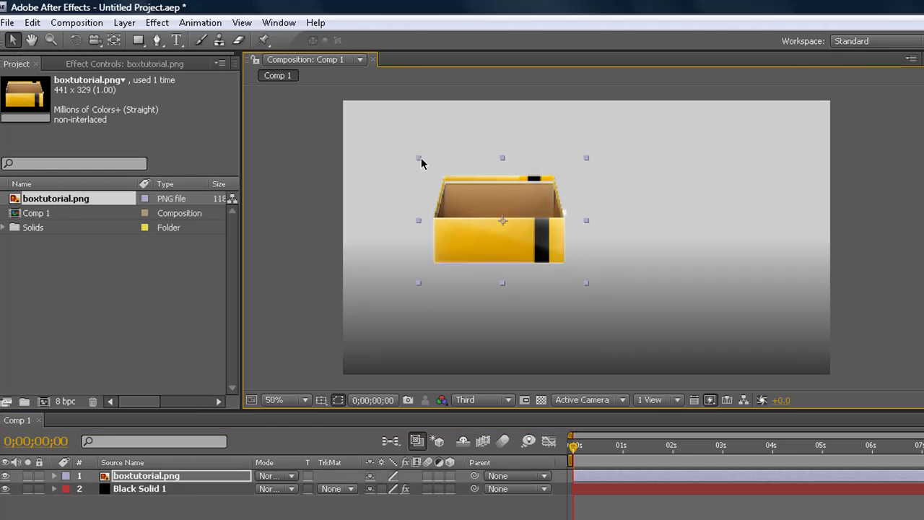
left_click_drag(421, 163, 435, 177)
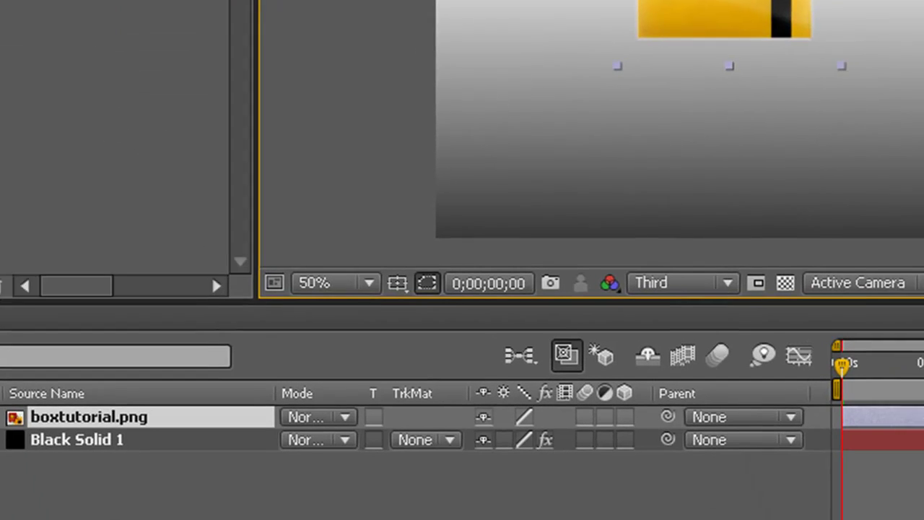
Step: Apply Video Copilot VC Reflect to the box and set Floor Position to 217.9, 276.1
mouse_move(215, 314)
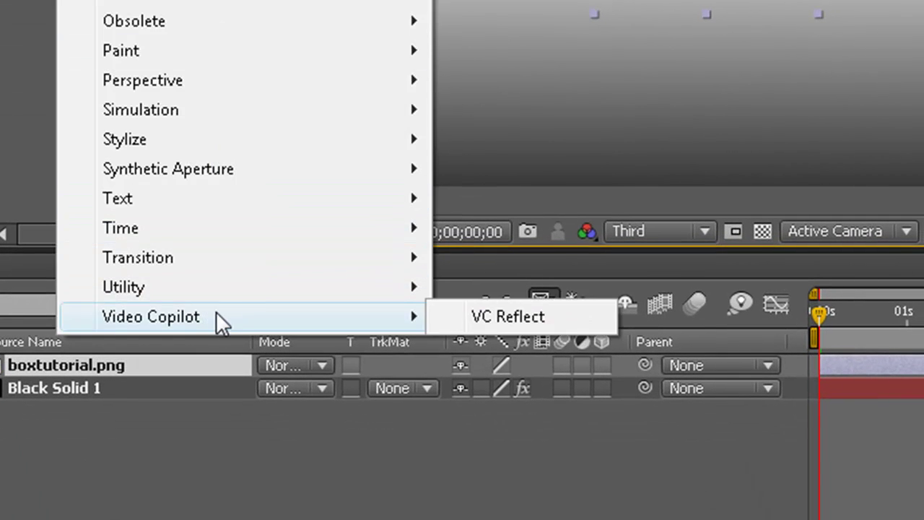
left_click(489, 320)
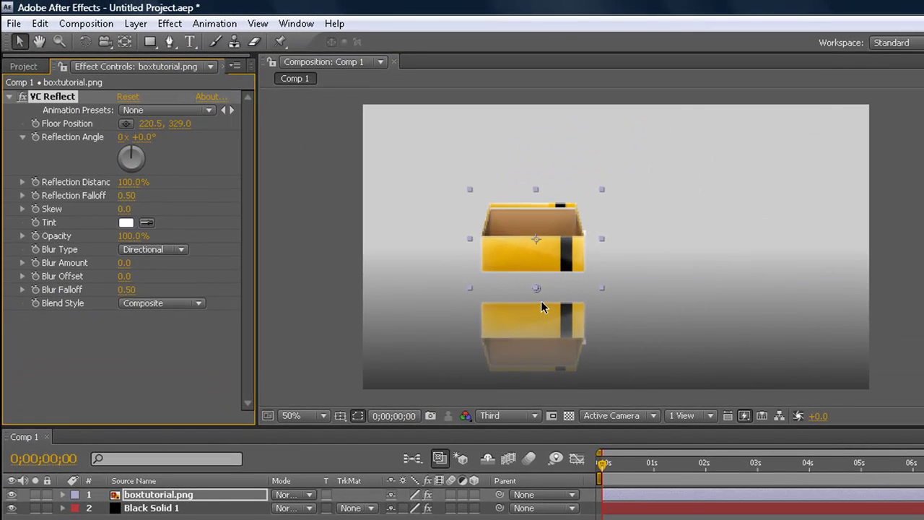
left_click_drag(539, 292, 537, 272)
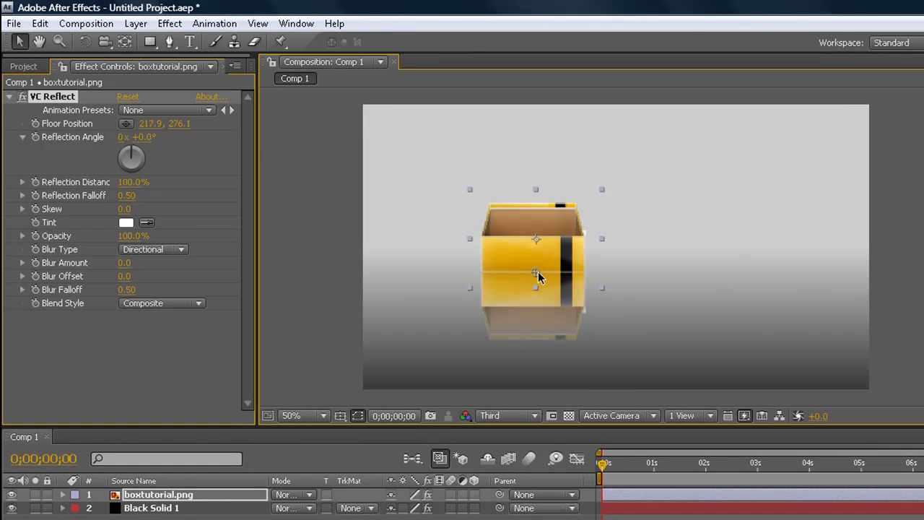
left_click(190, 306)
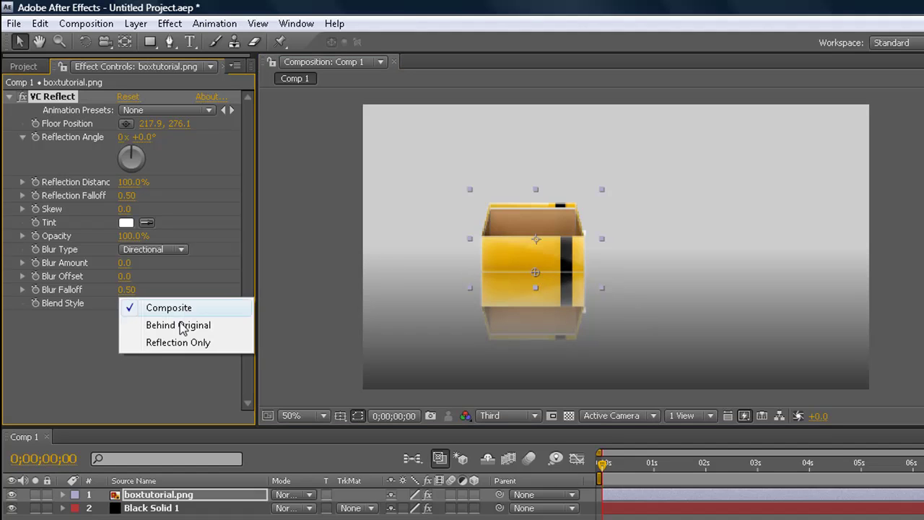
left_click(181, 324)
left_click(183, 307)
left_click(191, 287)
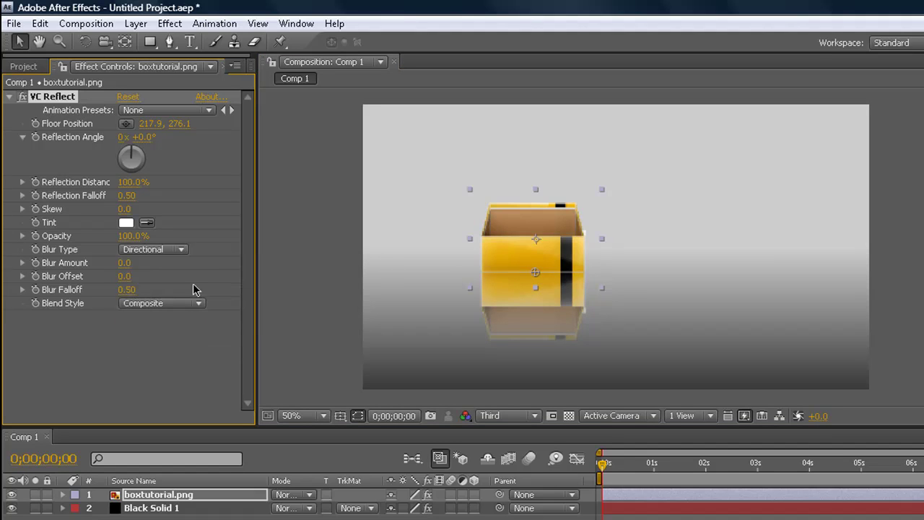
left_click(400, 268)
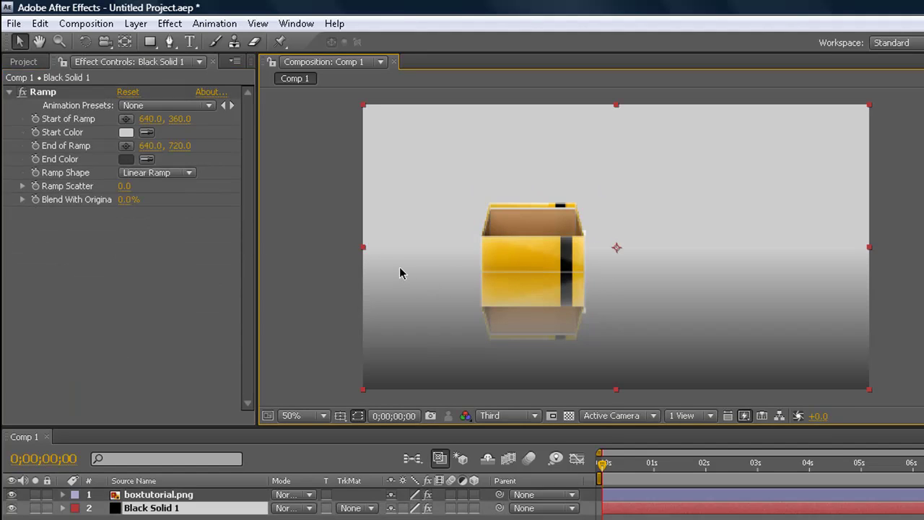
left_click(181, 490)
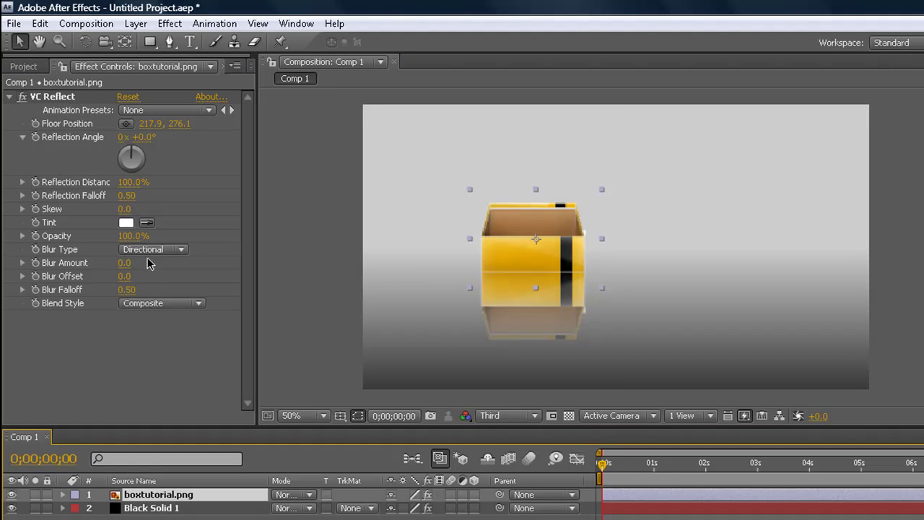
Step: Set VC Reflect Opacity 50%, Reflection Falloff 0.37 and Reflection Distance 68%, undoing the Blur Falloff change
mouse_move(126, 237)
left_mouse_down()
mouse_move(143, 236)
mouse_move(120, 232)
left_mouse_up()
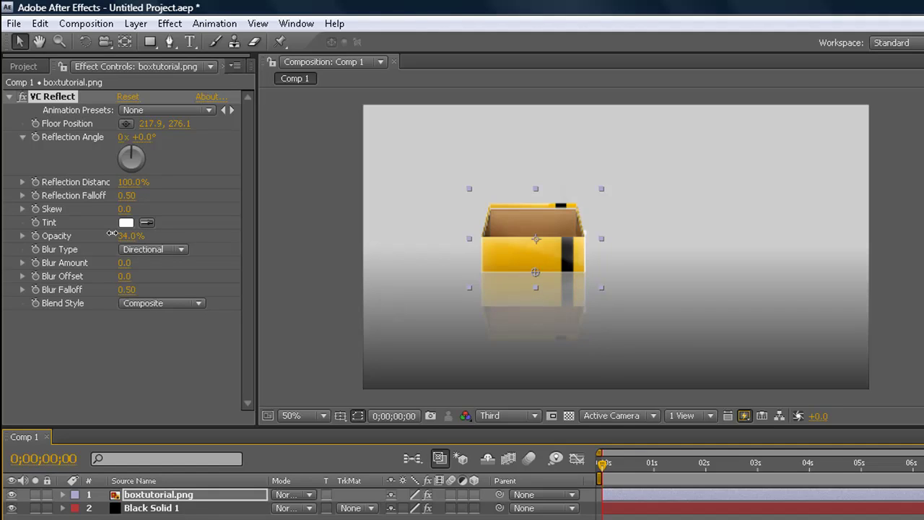
left_click_drag(116, 232, 119, 228)
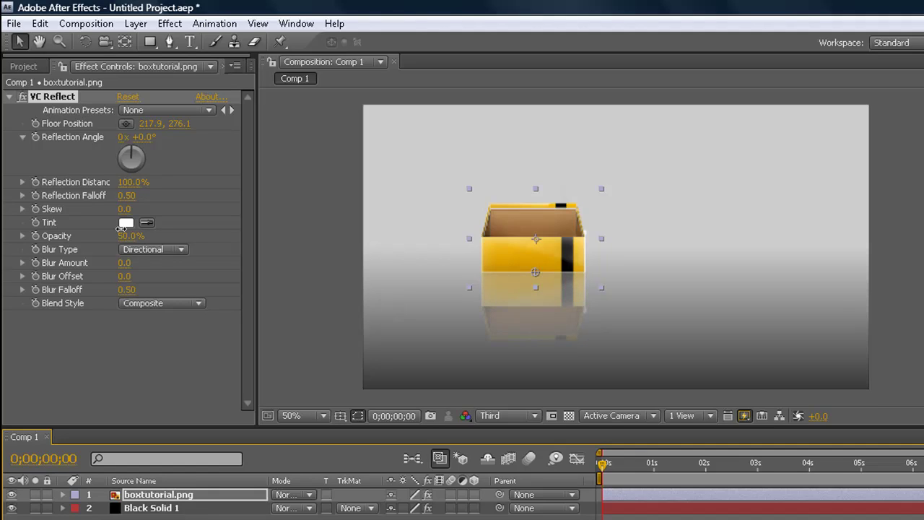
left_click_drag(120, 228, 121, 228)
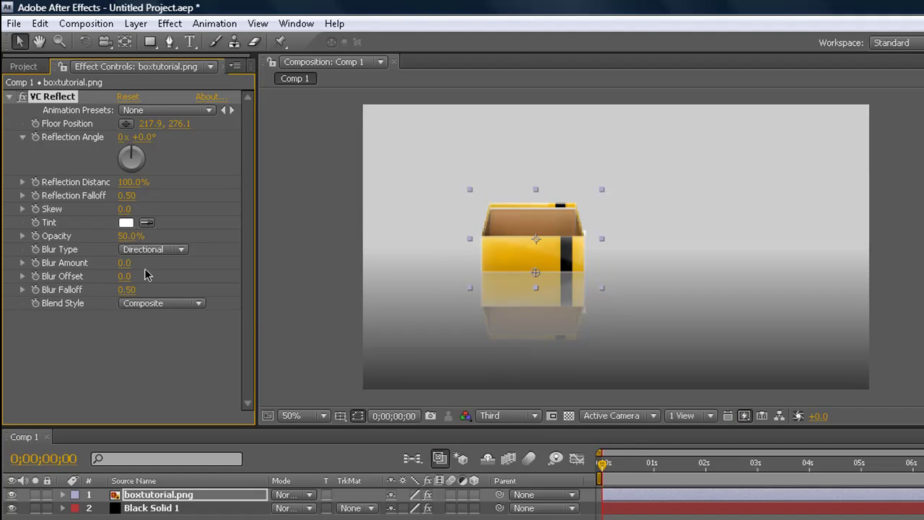
mouse_move(124, 267)
left_mouse_down()
mouse_move(110, 263)
mouse_move(150, 253)
mouse_move(138, 259)
mouse_move(147, 276)
mouse_move(93, 280)
left_mouse_up()
left_click_drag(128, 290, 177, 290)
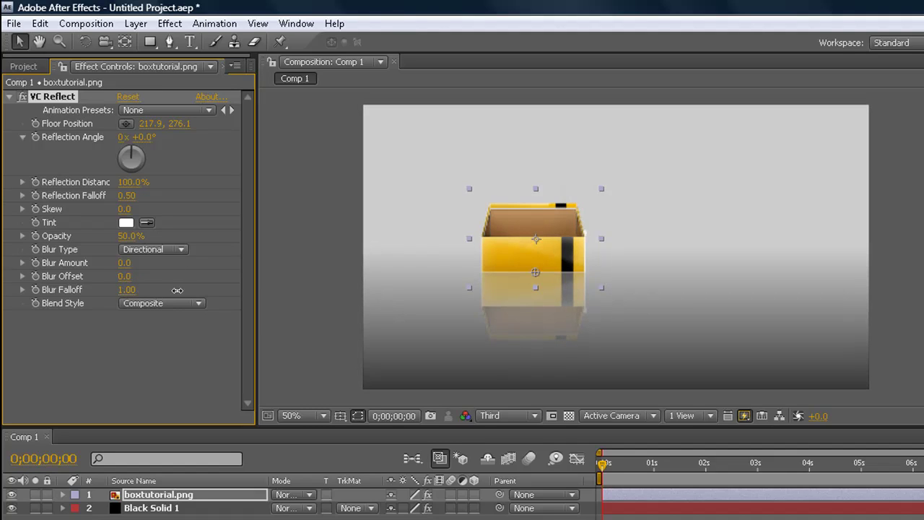
key("ctrl+z")
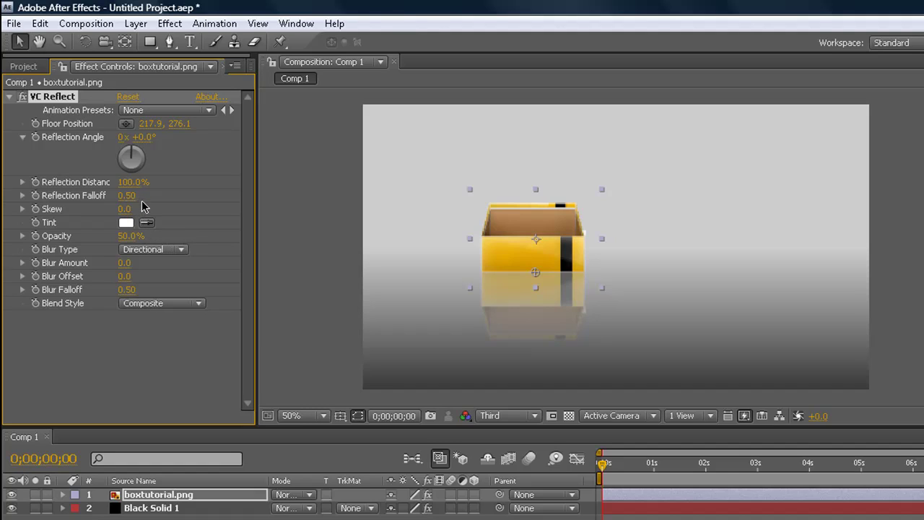
left_click_drag(127, 200, 118, 195)
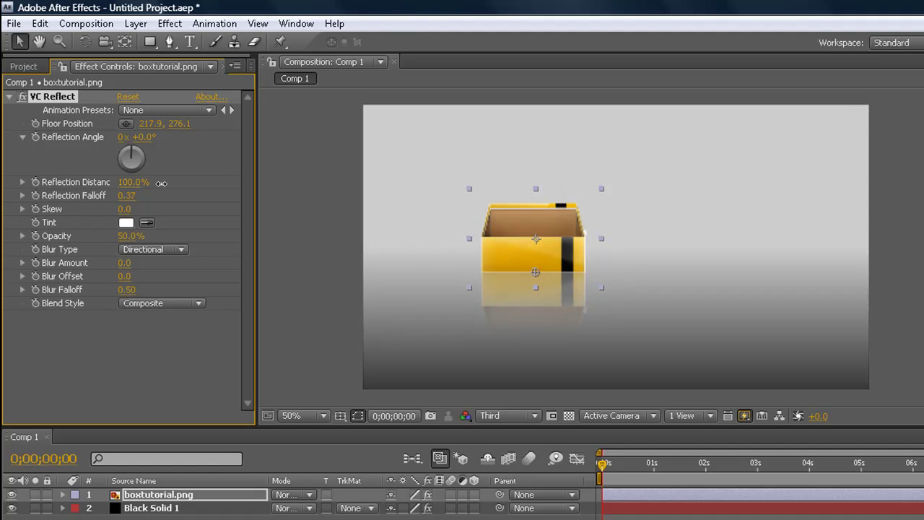
mouse_move(161, 184)
left_mouse_down()
mouse_move(94, 182)
mouse_move(126, 177)
left_mouse_up()
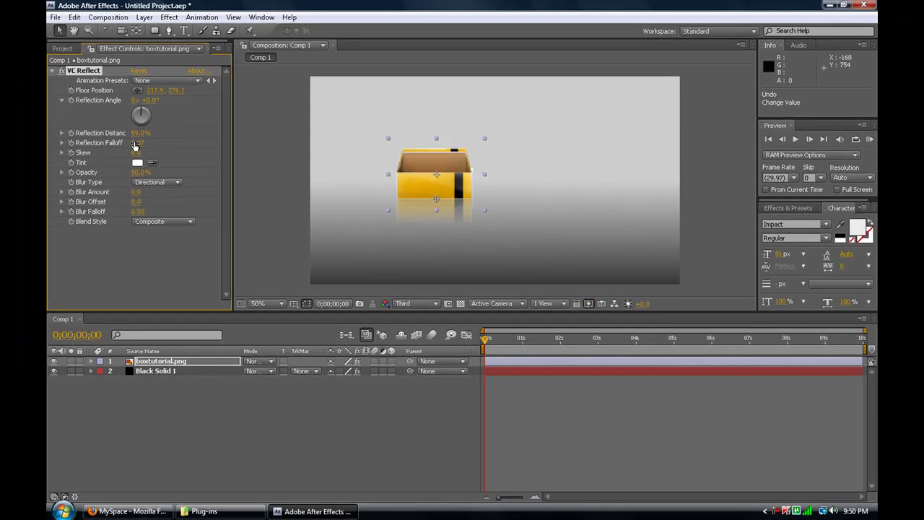
Step: Set Reflection Falloff to 0.59 and Reflection Distance to 71%, undoing the accidental Black Solid 1 move
left_click_drag(135, 146, 147, 140)
left_click_drag(138, 133, 151, 133)
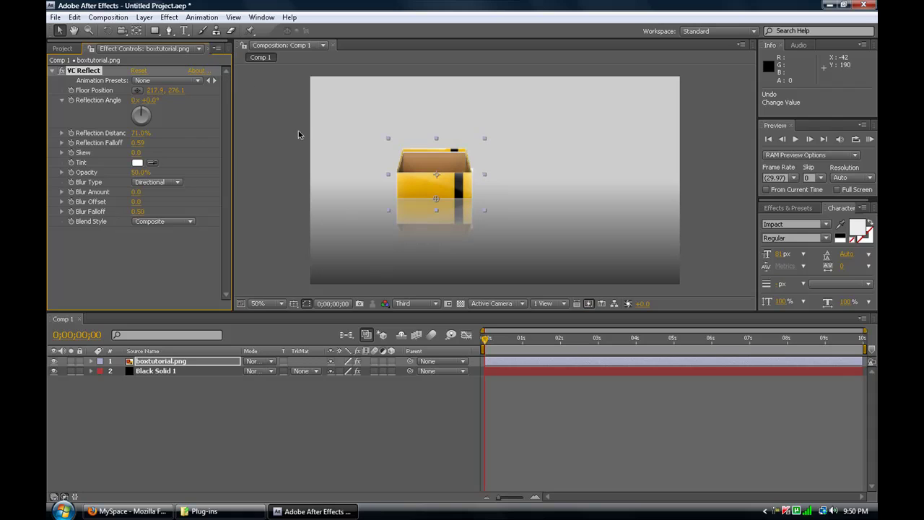
left_click(348, 154)
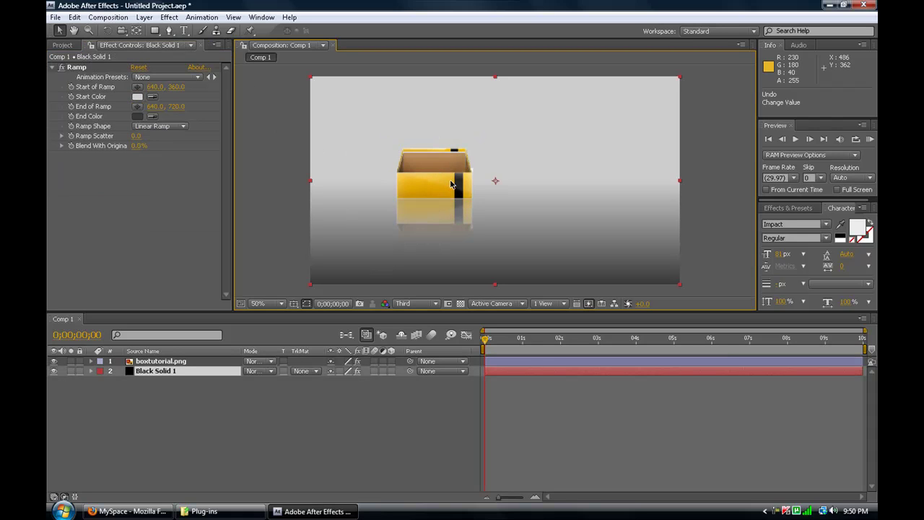
left_click_drag(451, 186, 453, 175)
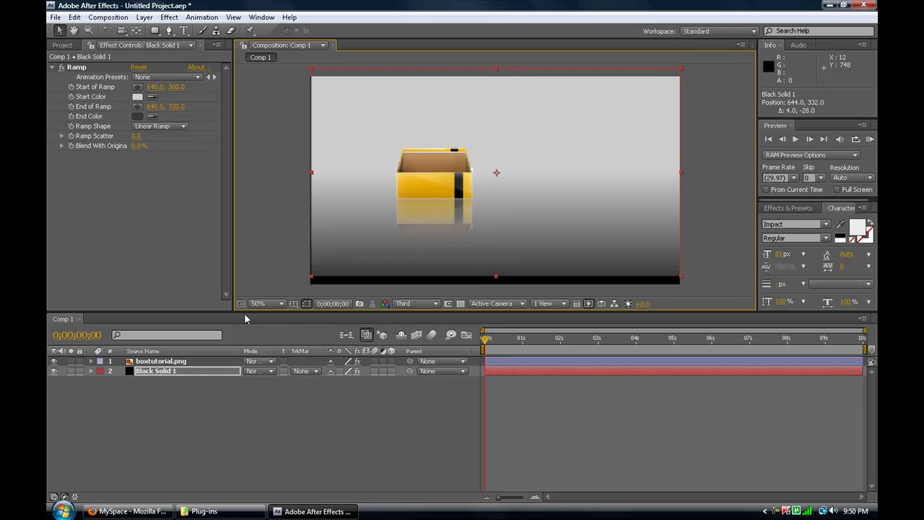
key("ctrl+z")
Step: Move the boxtutorial.png layer slightly up and to the left in the viewer
left_click(192, 361)
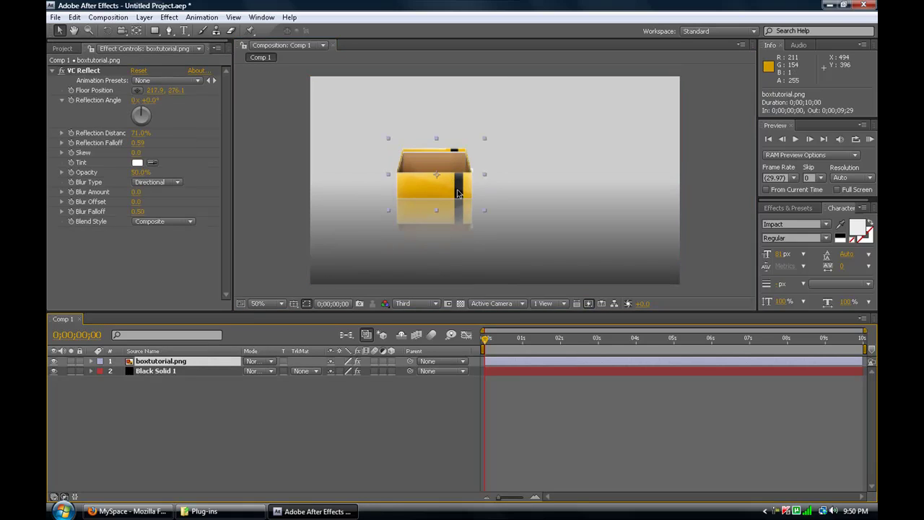
mouse_move(478, 185)
left_mouse_down()
mouse_move(518, 143)
mouse_move(452, 180)
left_mouse_up()
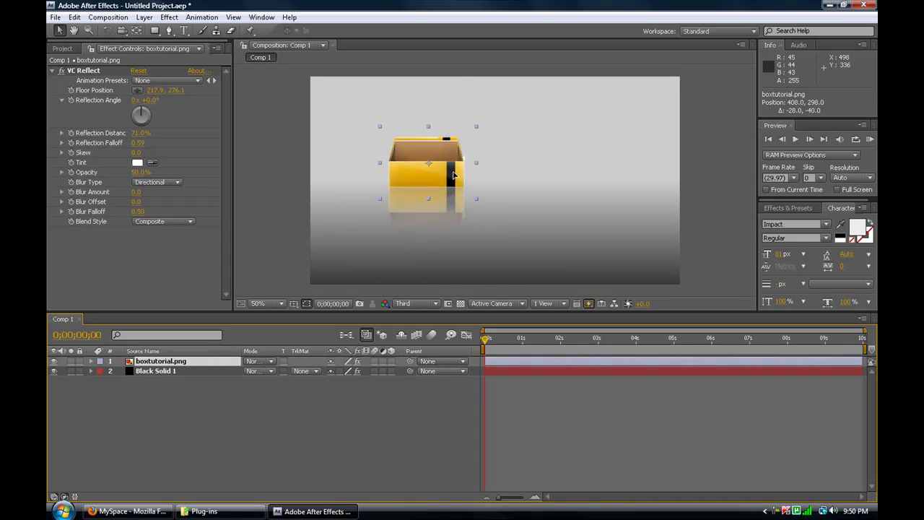
left_click(556, 166)
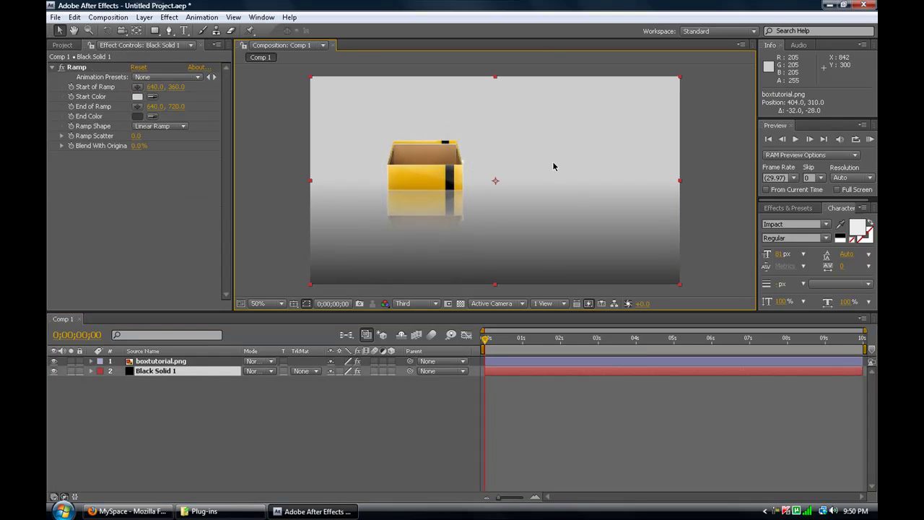